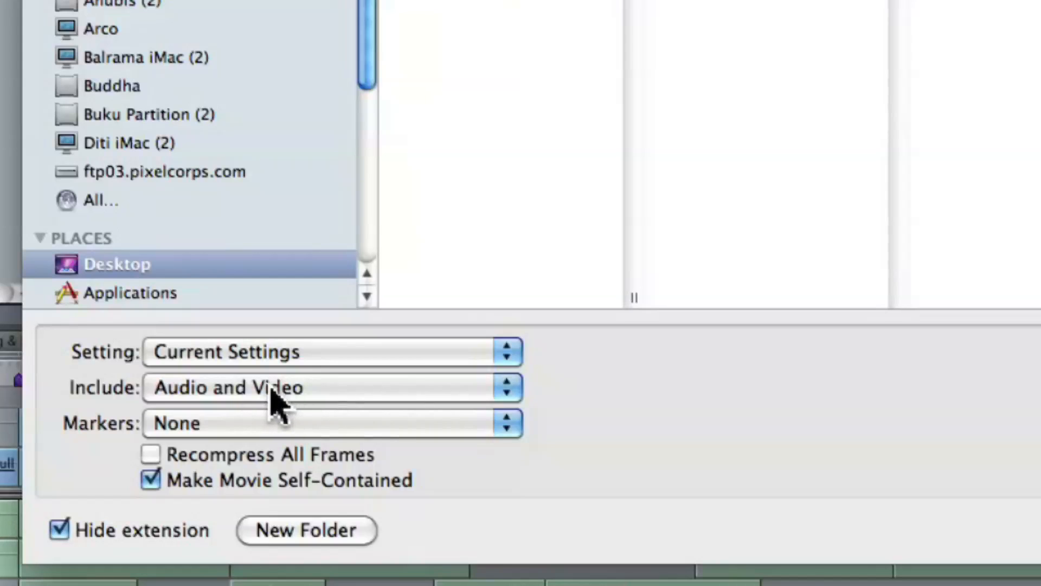
- Export the sequence to the Desktop as a self-contained movie named Drop Zone Markers, including Audio Only and All Markers
{"action": "left_click", "coordinate": [271, 396]}
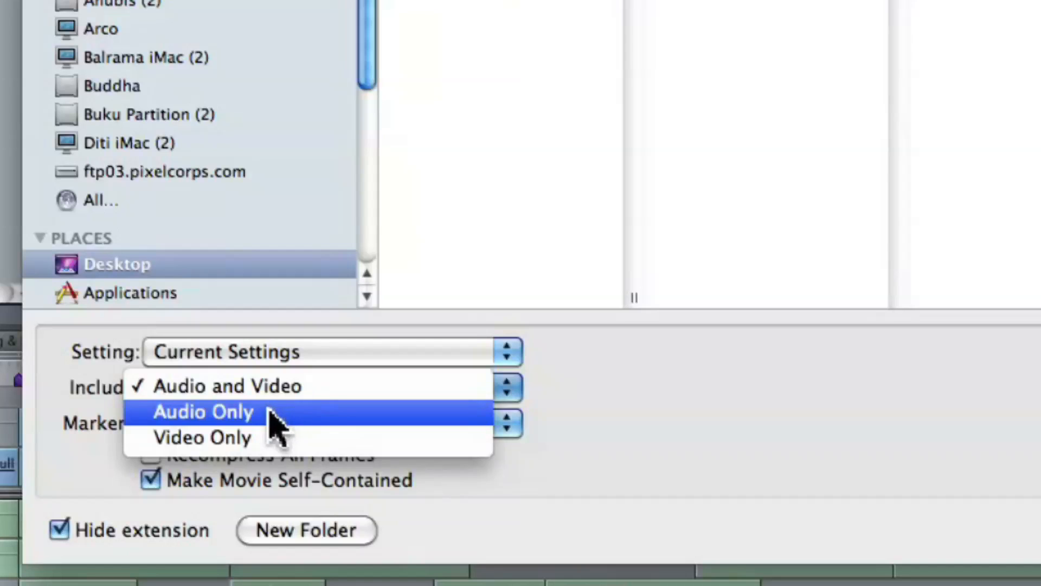
{"action": "left_click", "coordinate": [274, 419]}
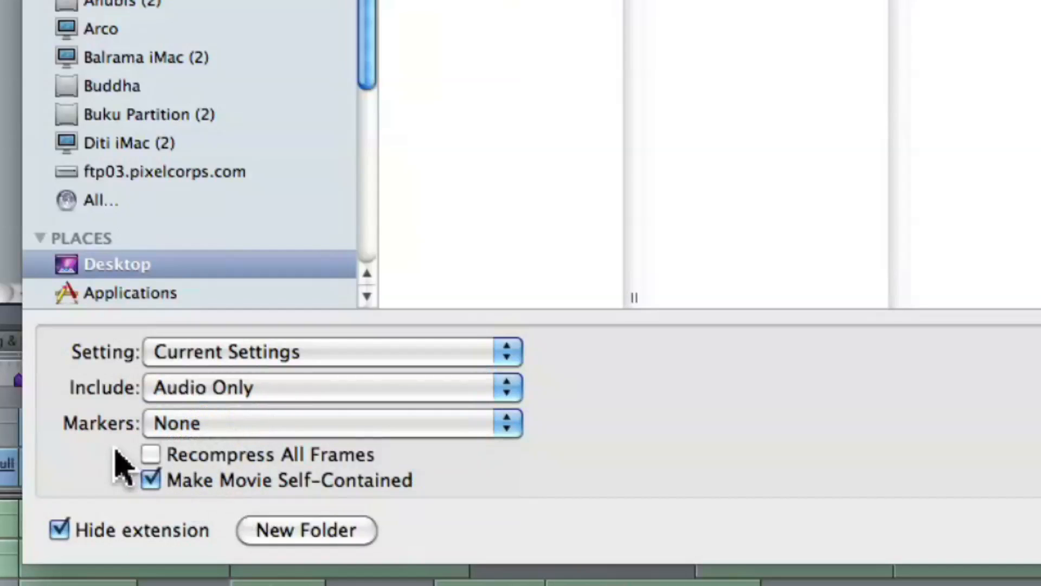
{"action": "left_click", "coordinate": [248, 428]}
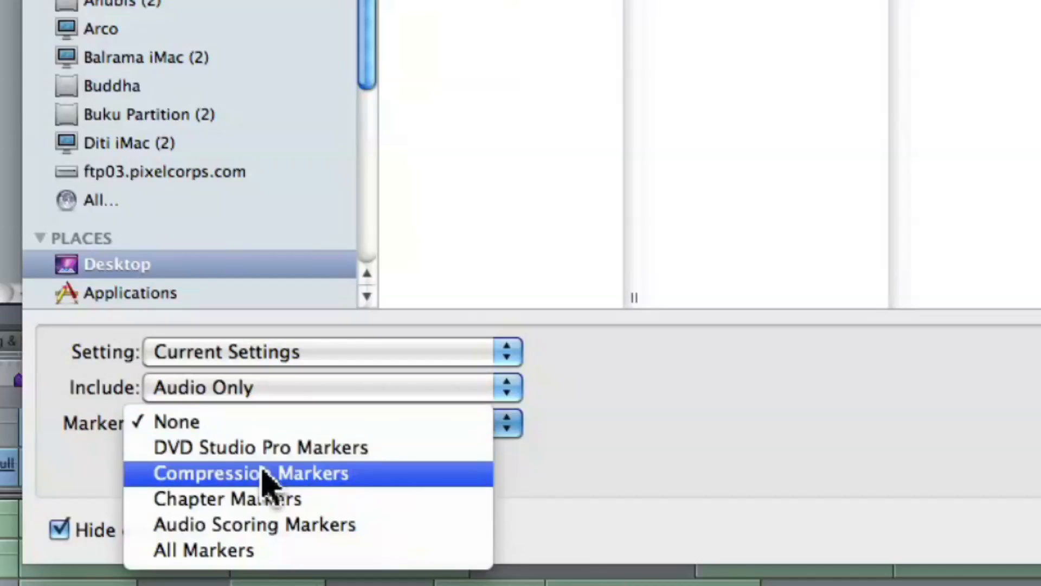
{"action": "left_click", "coordinate": [260, 549]}
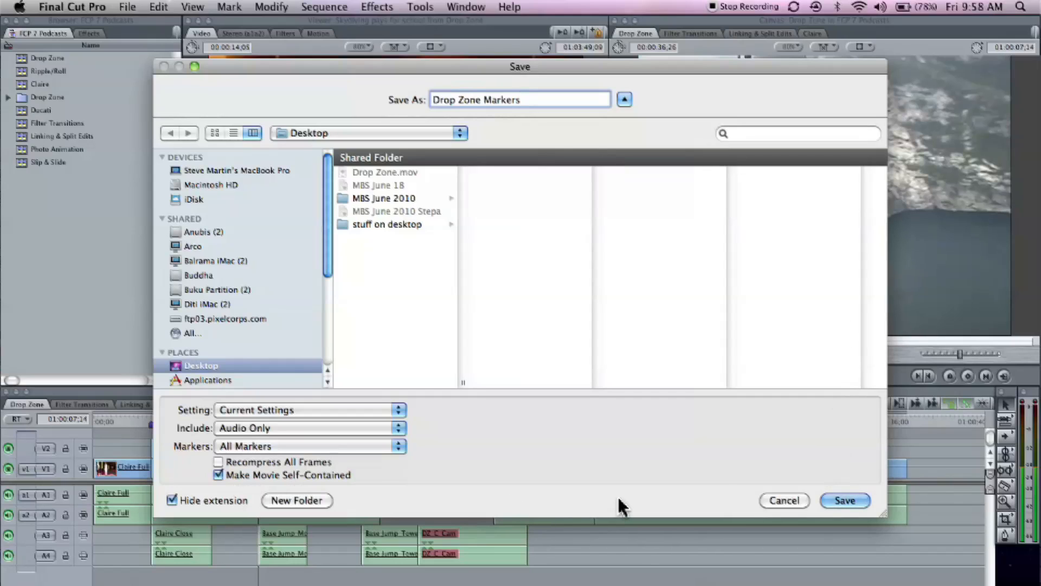
{"action": "left_click", "coordinate": [856, 496]}
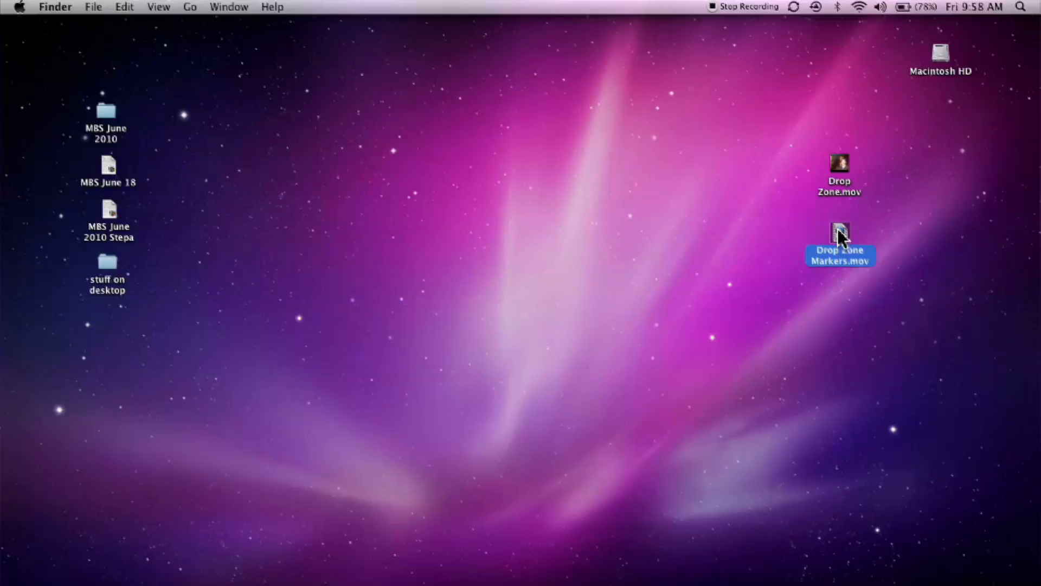
- Open Drop Zone Markers.mov from the desktop in QuickTime Player 7 and check its chapter list
{"action": "left_click_drag", "start_coordinate": [819, 234], "coordinate": [866, 566]}
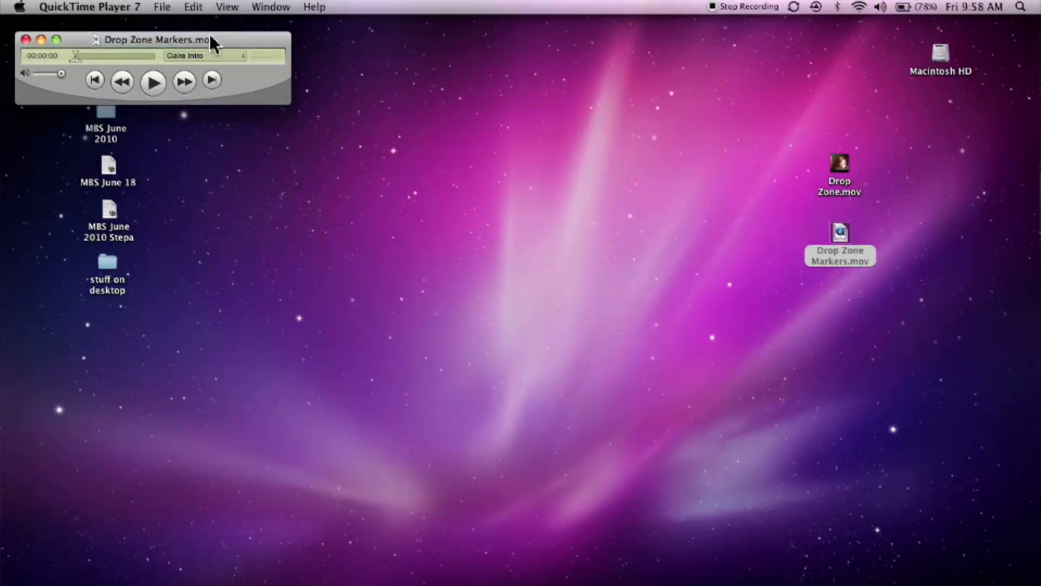
{"action": "left_click_drag", "start_coordinate": [211, 36], "coordinate": [306, 56]}
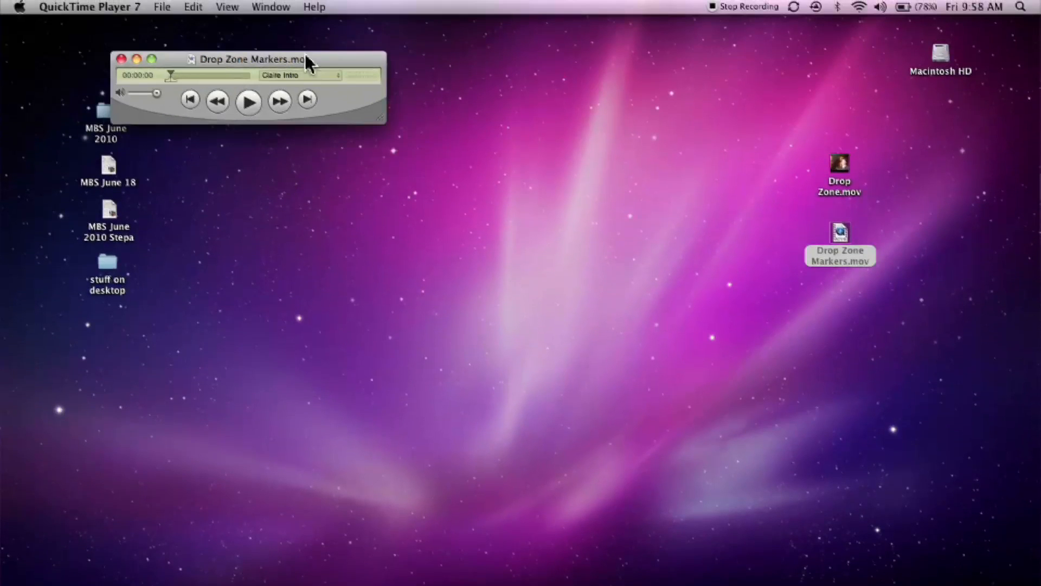
{"action": "left_click", "coordinate": [305, 76]}
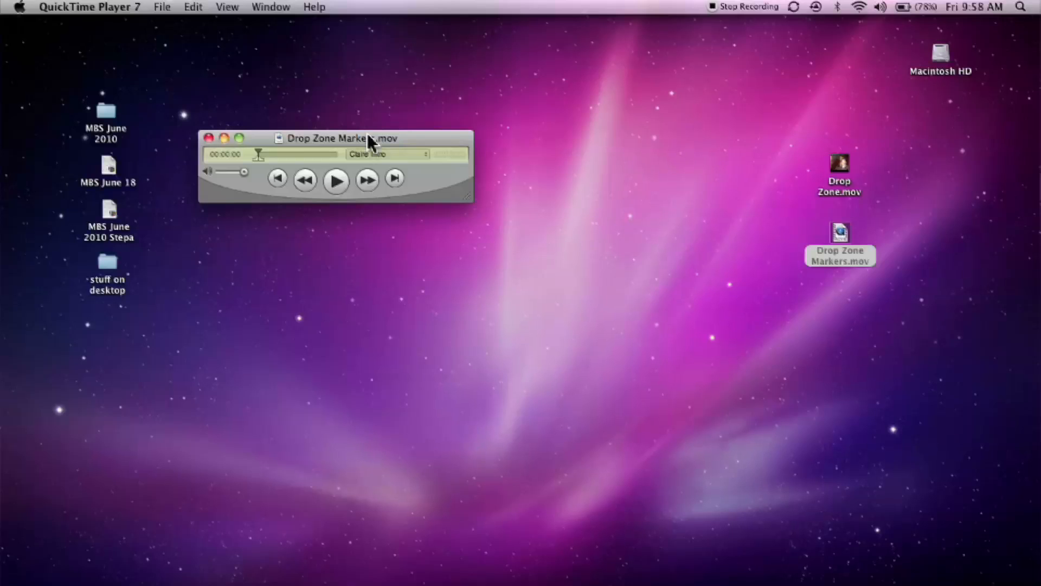
- Delete the Sound Track and Timecode Track from Drop Zone Markers.mov in its movie properties, then close the properties
{"action": "key", "text": "super+j"}
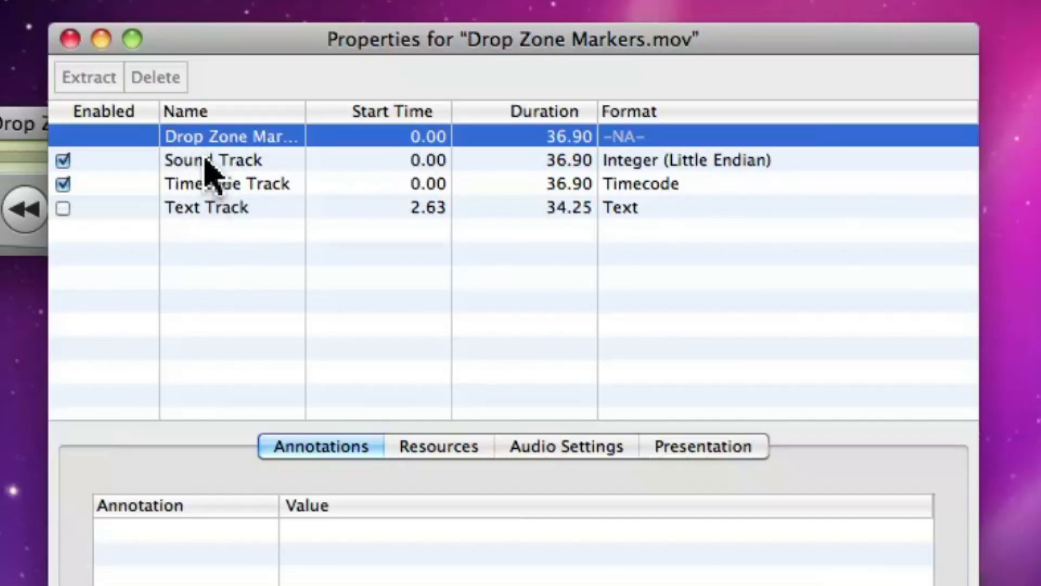
{"action": "left_click", "coordinate": [209, 161]}
{"action": "left_click", "coordinate": [206, 185], "text": "shift"}
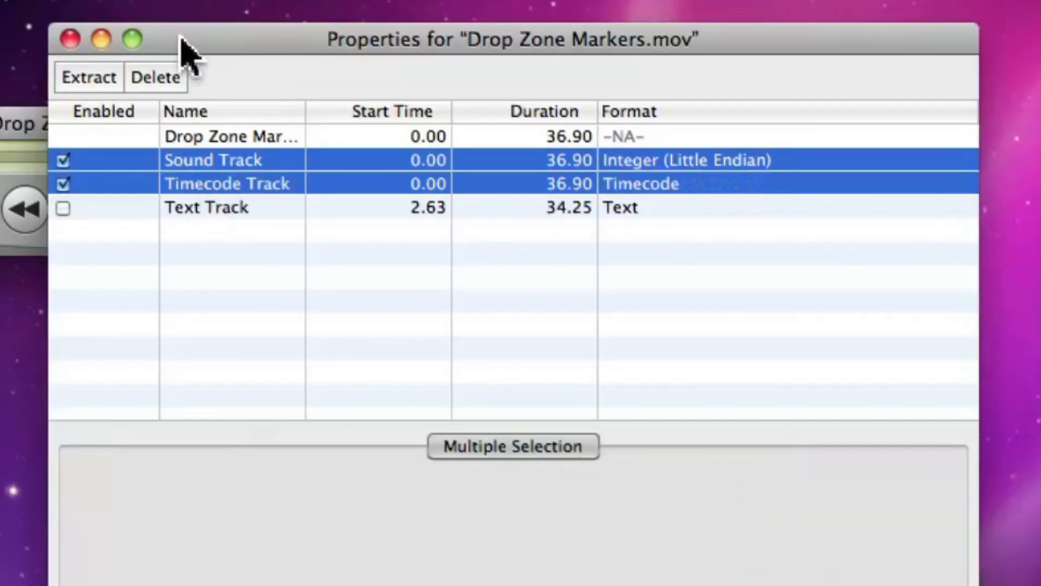
{"action": "left_click", "coordinate": [165, 76]}
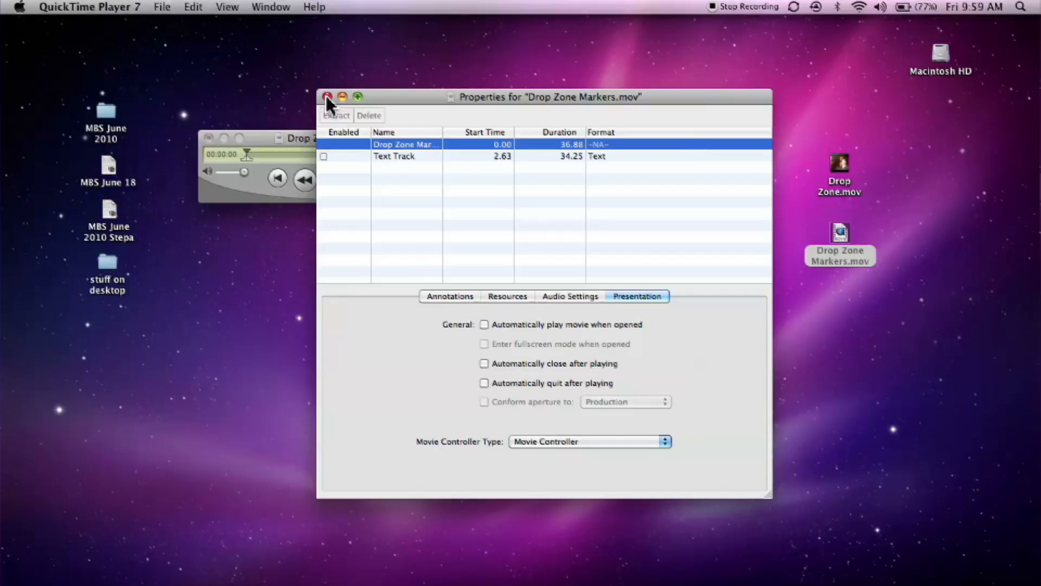
{"action": "left_click", "coordinate": [327, 96]}
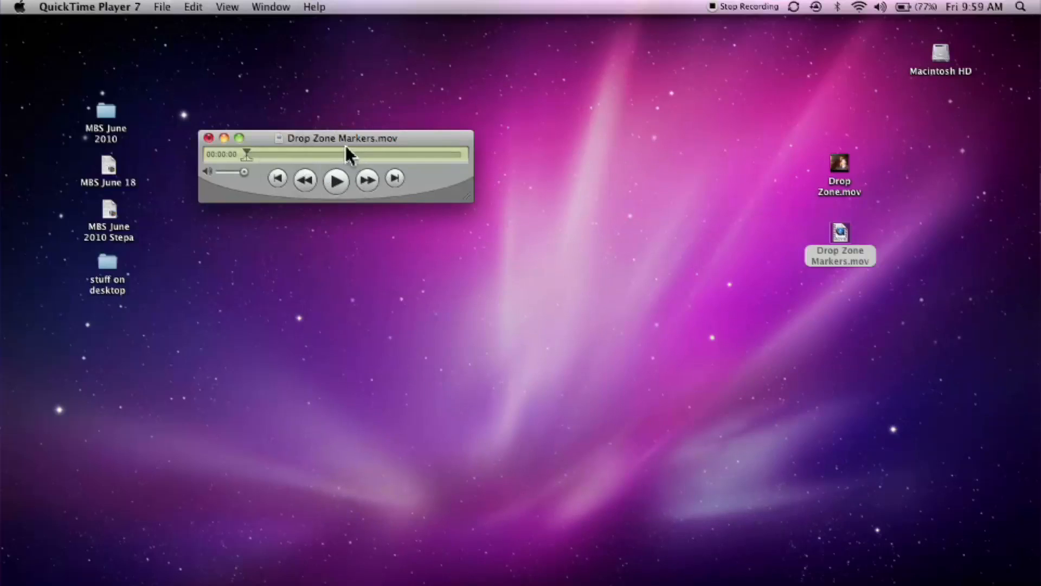
- Open Drop Zone.mov in QuickTime Player 7 beside the markers movie and add the copied text track to it with Add to Movie
{"action": "left_click_drag", "start_coordinate": [345, 134], "coordinate": [343, 120]}
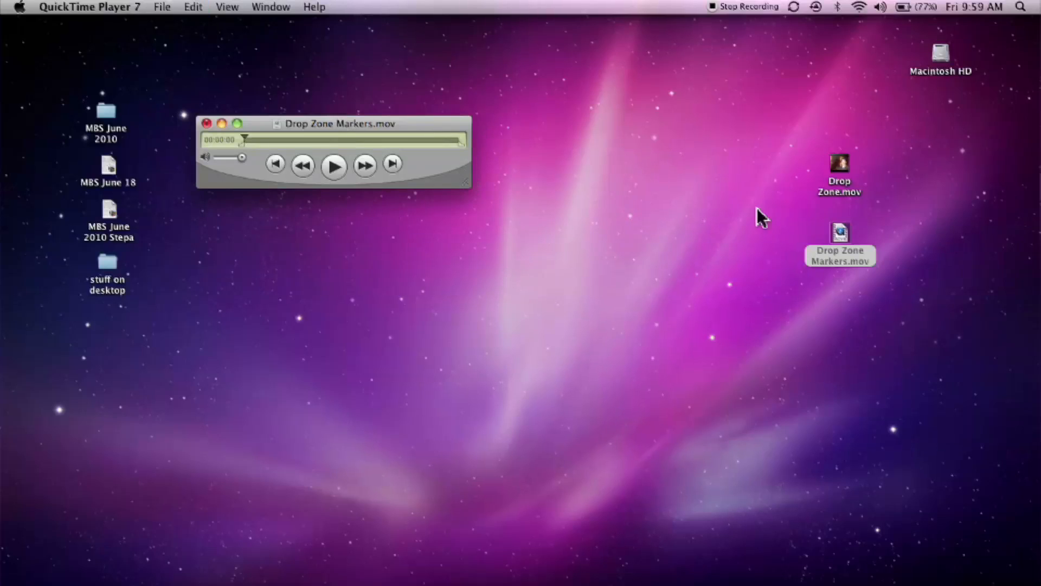
{"action": "left_click_drag", "start_coordinate": [842, 174], "coordinate": [828, 585]}
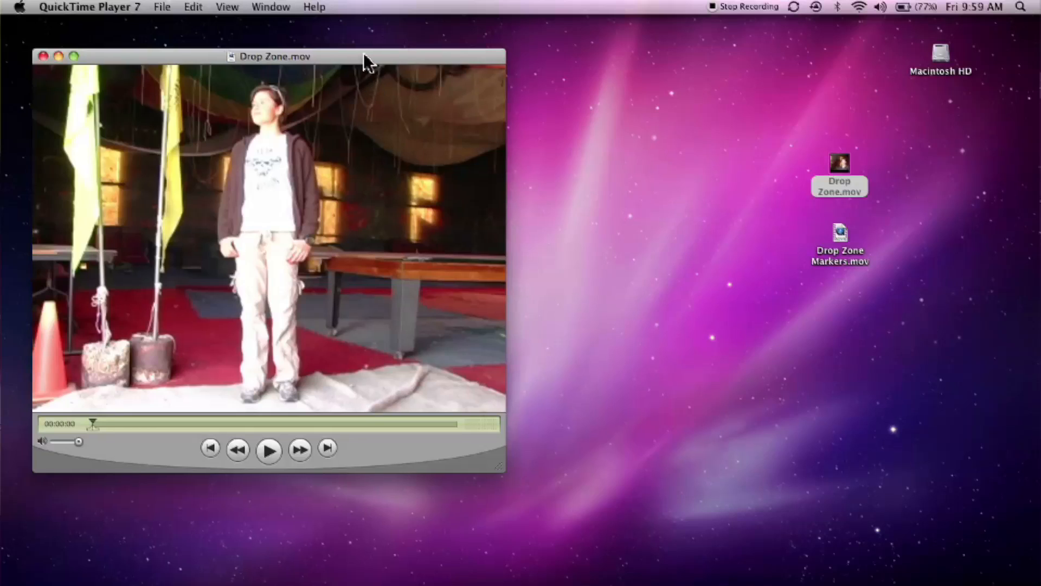
{"action": "left_click_drag", "start_coordinate": [363, 53], "coordinate": [728, 50]}
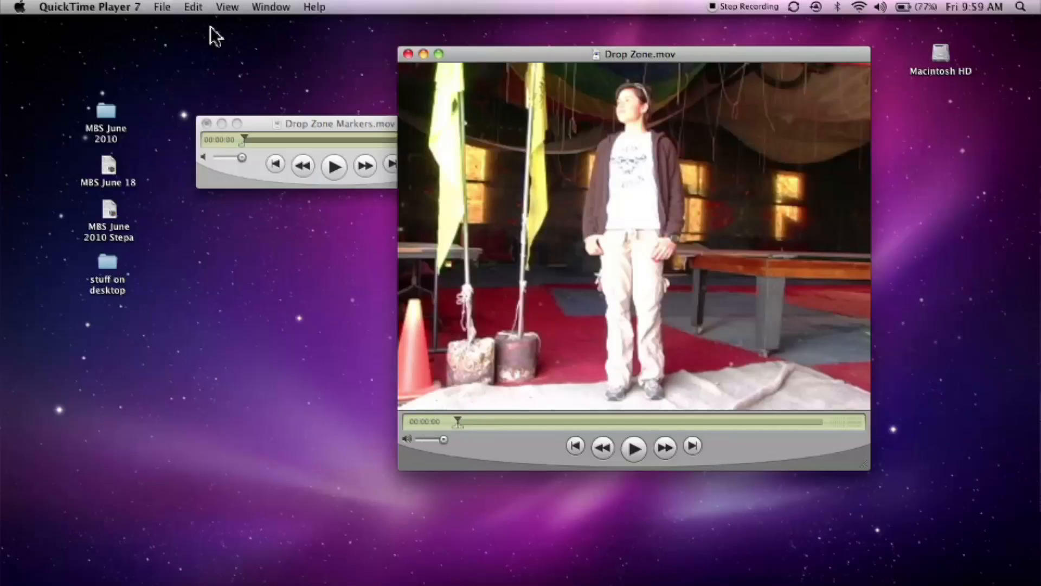
{"action": "left_click", "coordinate": [194, 7]}
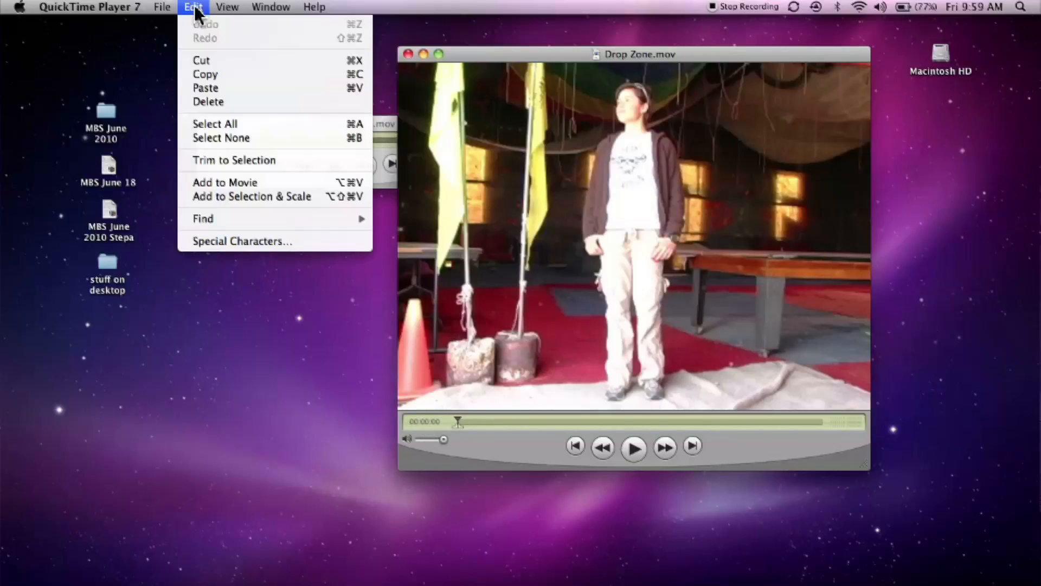
{"action": "left_click", "coordinate": [205, 185]}
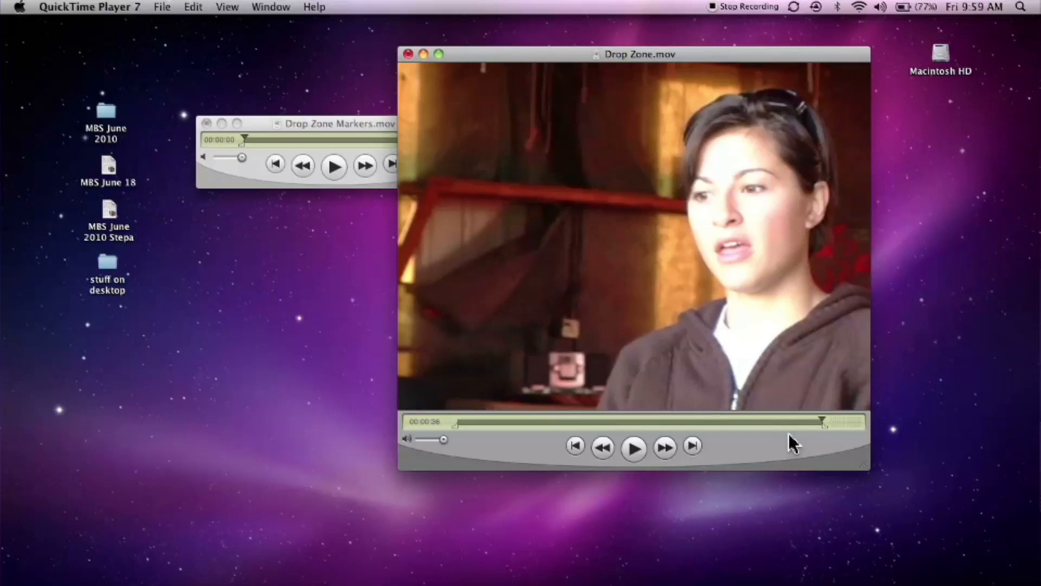
- In the Drop Zone.mov properties, set the Sound Track's Chapters option to Text Track and close the properties
{"action": "key", "text": "super+j"}
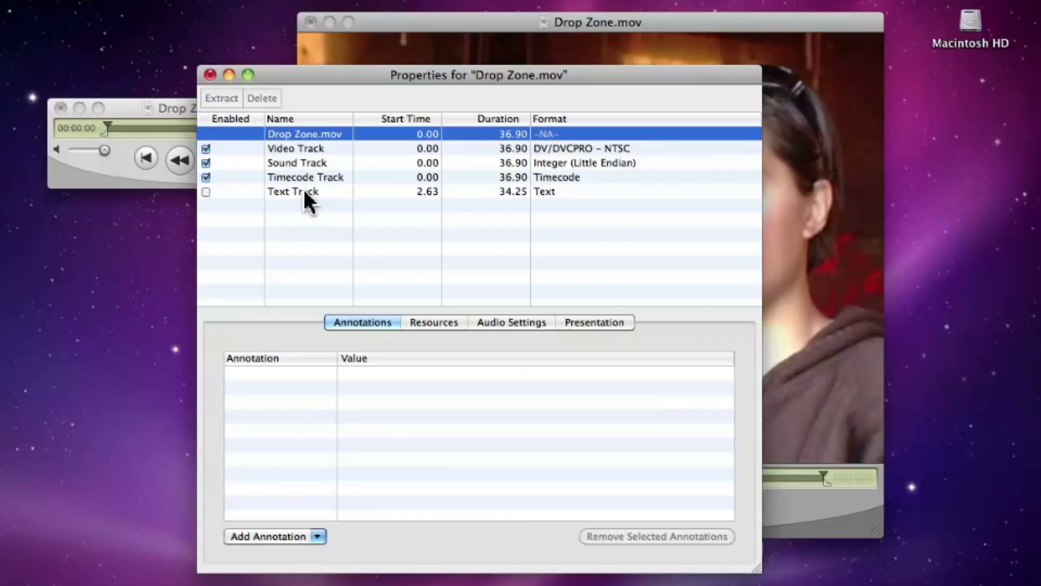
{"action": "left_click", "coordinate": [295, 162]}
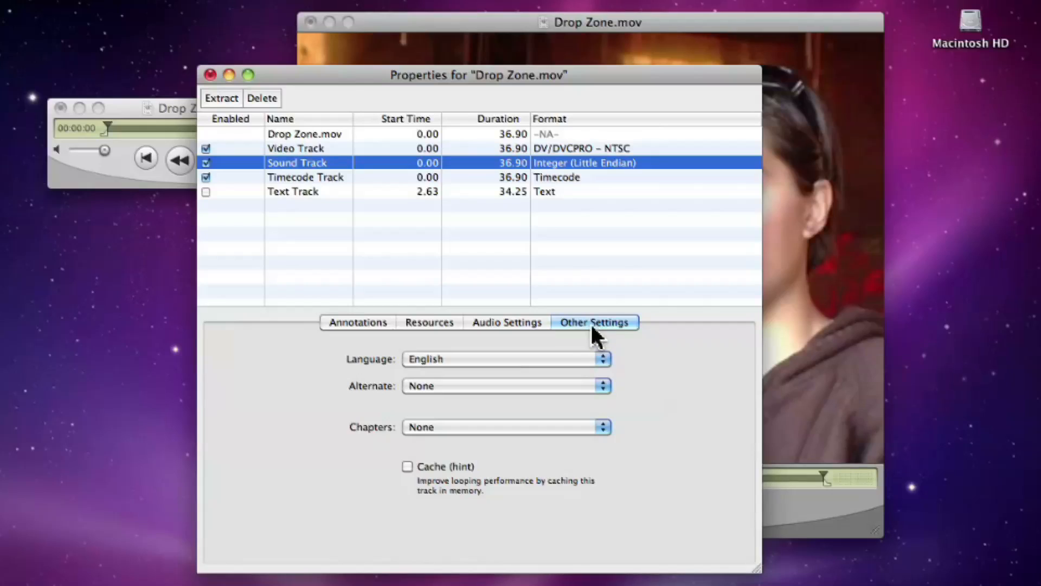
{"action": "left_click", "coordinate": [488, 429]}
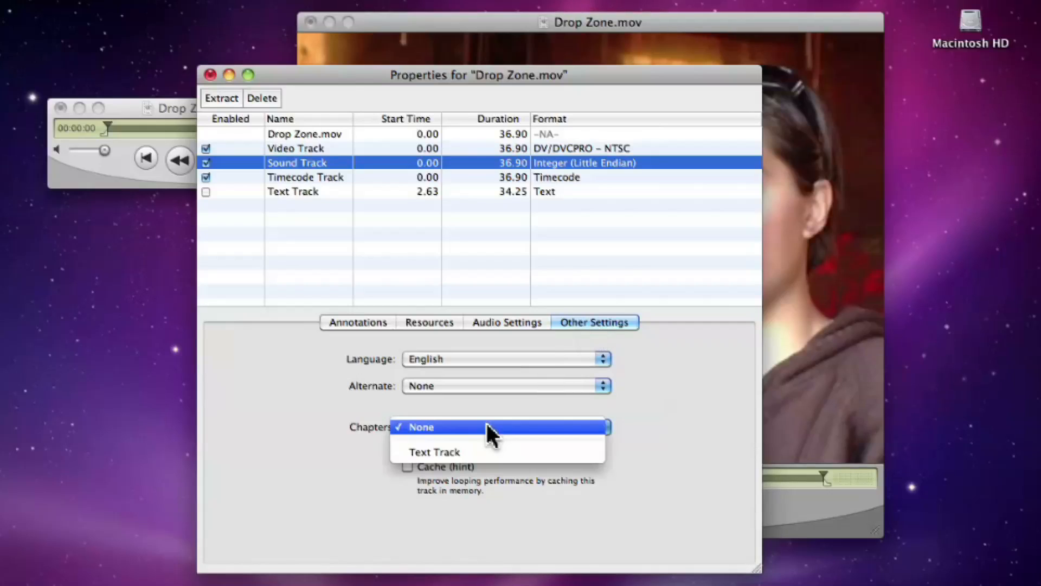
{"action": "left_click", "coordinate": [488, 452]}
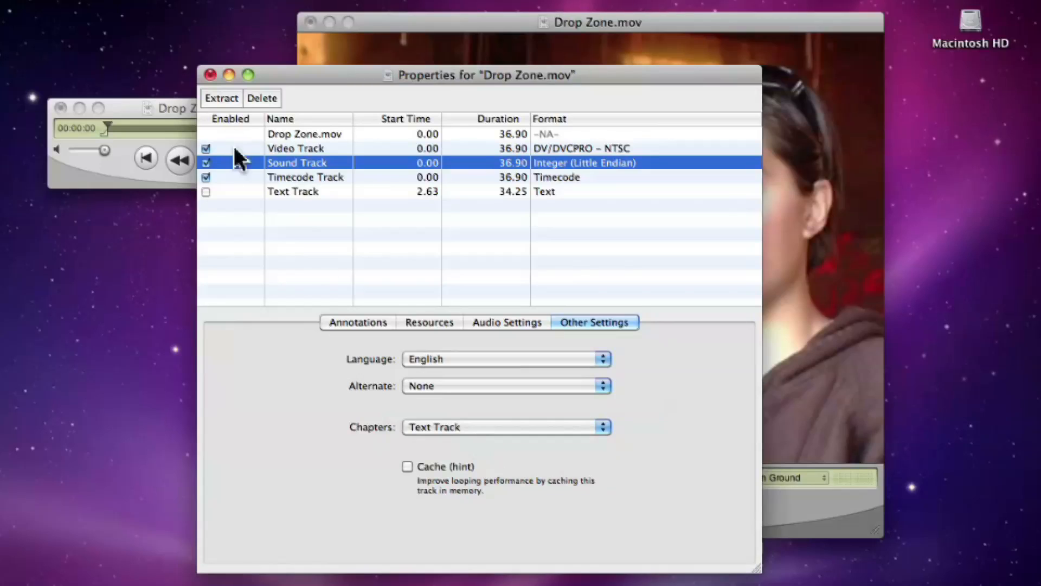
{"action": "left_click", "coordinate": [212, 77]}
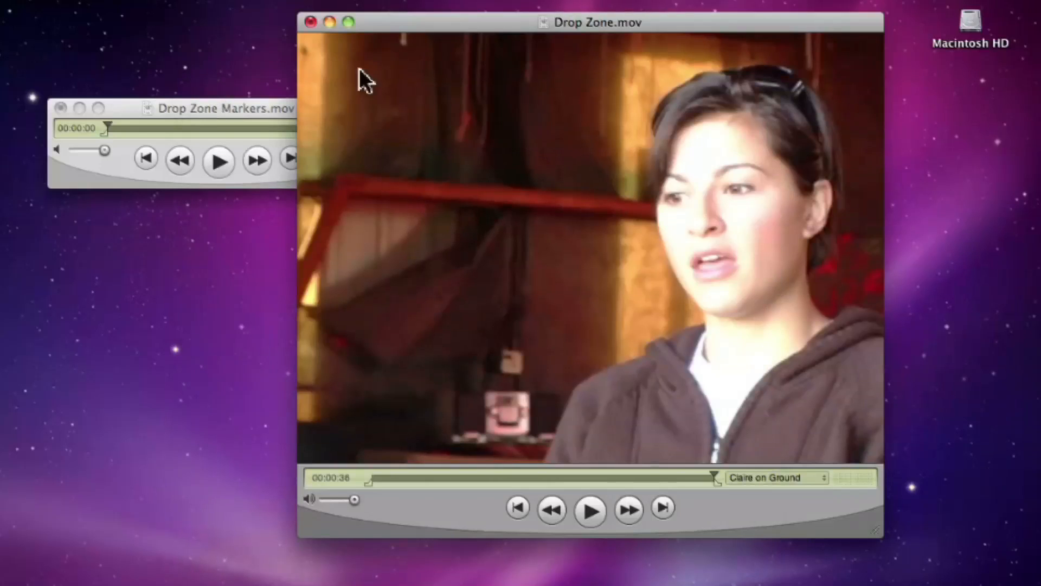
- Test the chapters of Drop Zone.mov by jumping to and playing the mountain jump and tower jump chapters
{"action": "left_click_drag", "start_coordinate": [400, 32], "coordinate": [353, 19]}
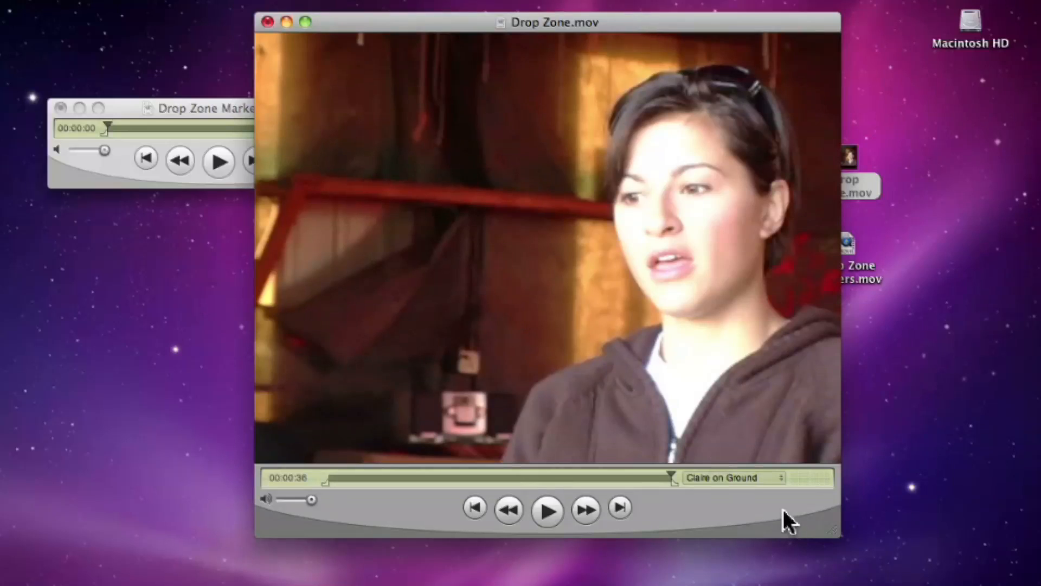
{"action": "left_click", "coordinate": [753, 479]}
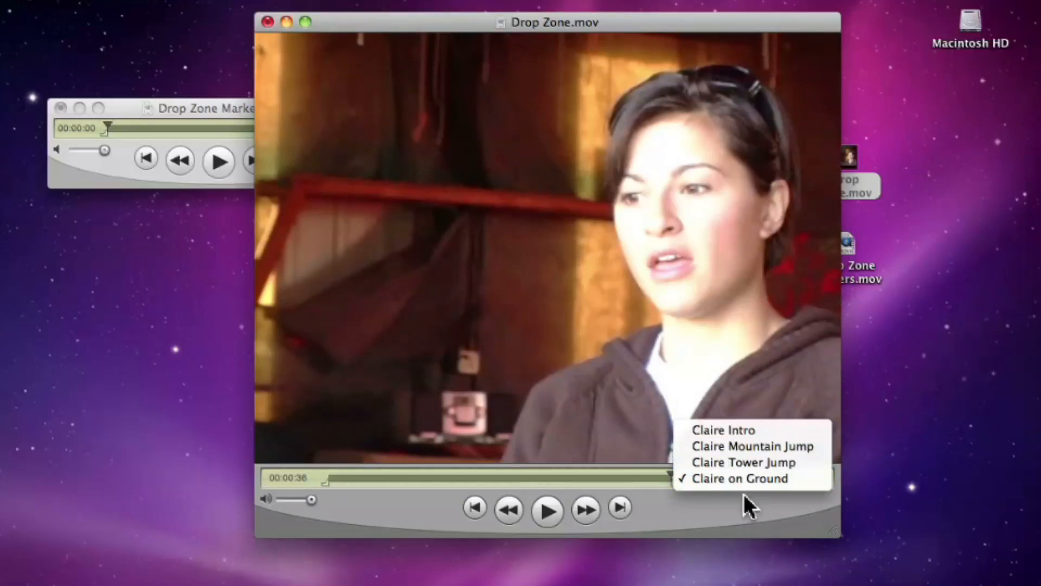
{"action": "left_click", "coordinate": [739, 448]}
{"action": "key", "text": "space"}
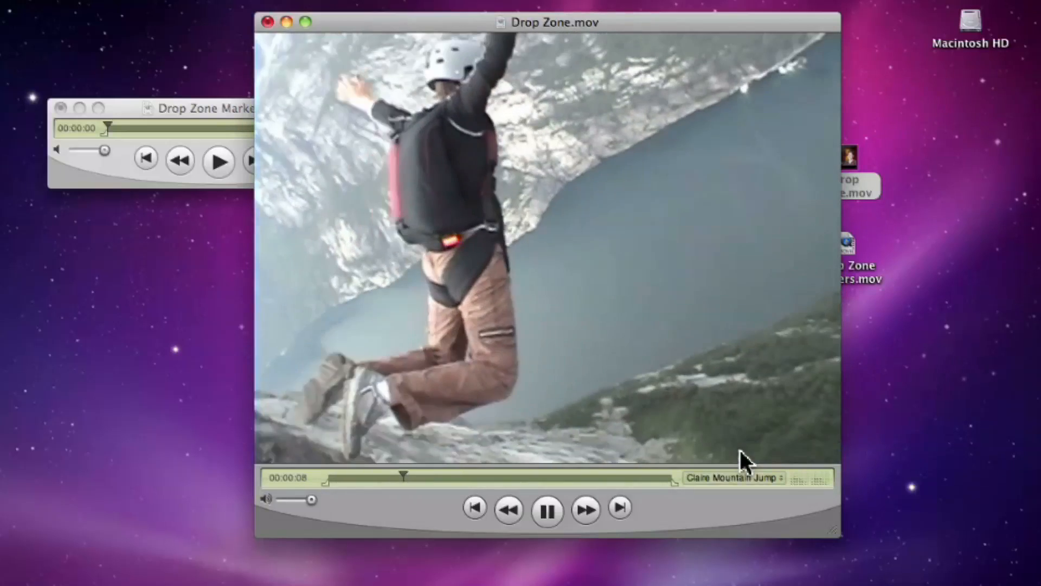
{"action": "key", "text": "space"}
{"action": "left_click", "coordinate": [734, 478]}
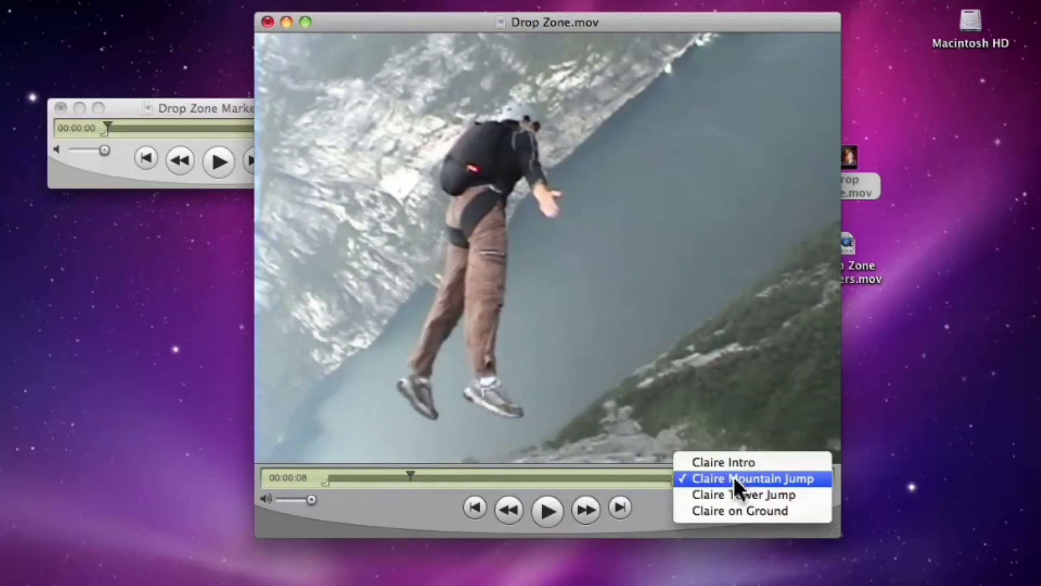
{"action": "left_click", "coordinate": [737, 492]}
{"action": "key", "text": "space"}
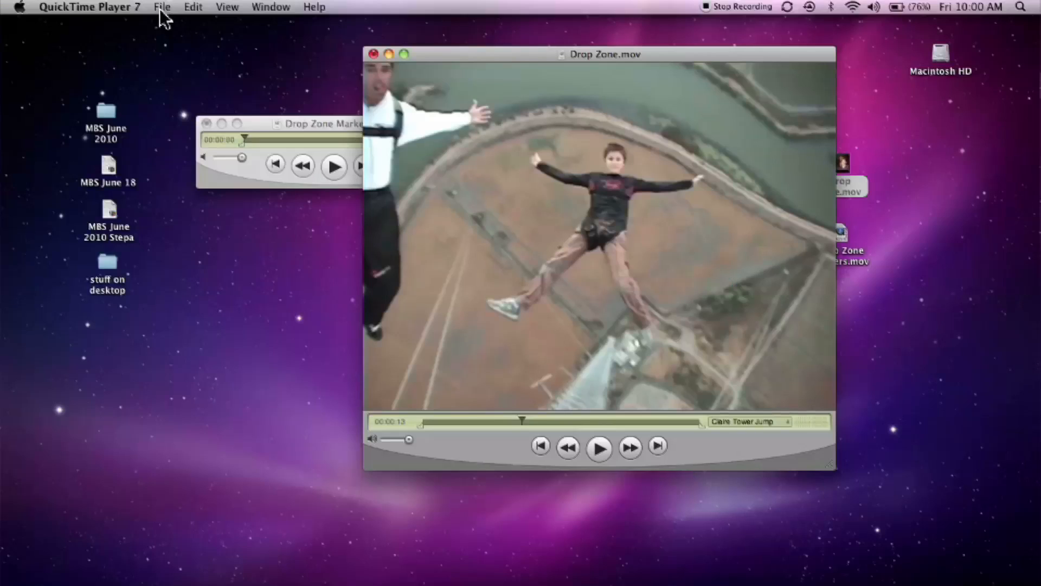
- Save the movie to the Desktop as a self-contained movie named Drop Zone with Chapters and close its window
{"action": "left_click", "coordinate": [161, 8]}
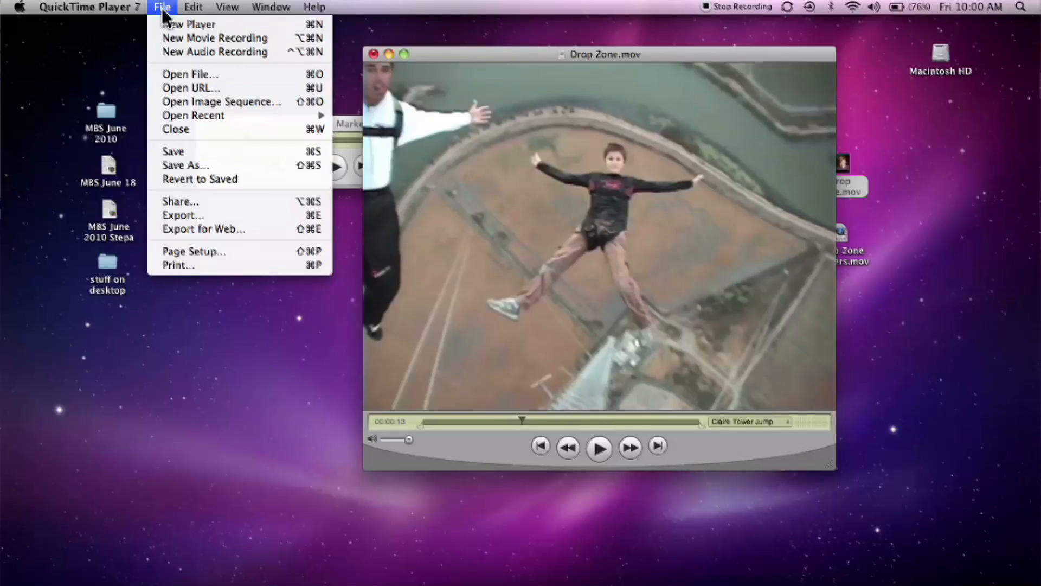
{"action": "left_click", "coordinate": [174, 164]}
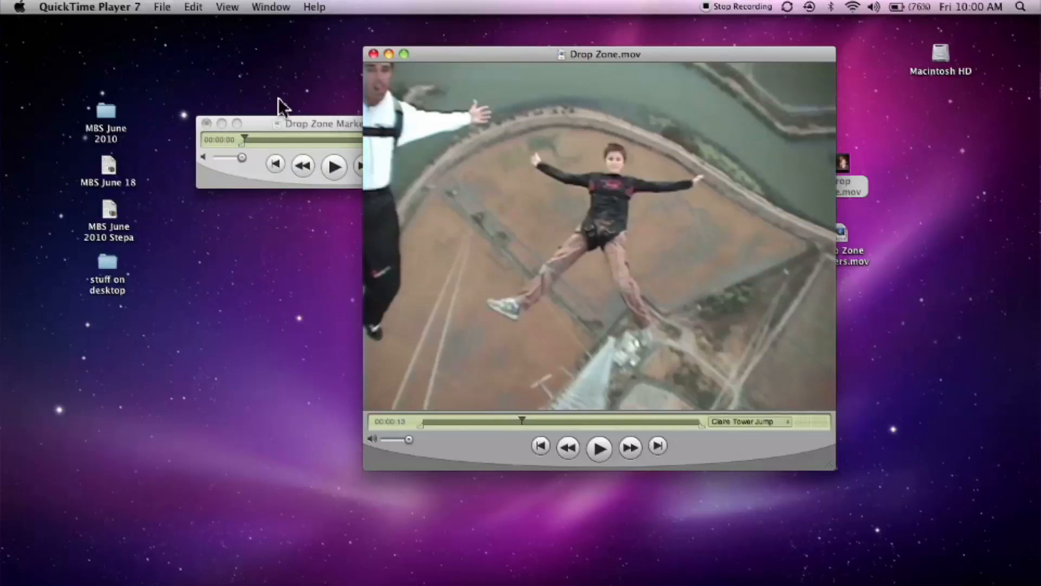
{"action": "left_click_drag", "start_coordinate": [430, 54], "coordinate": [412, 47]}
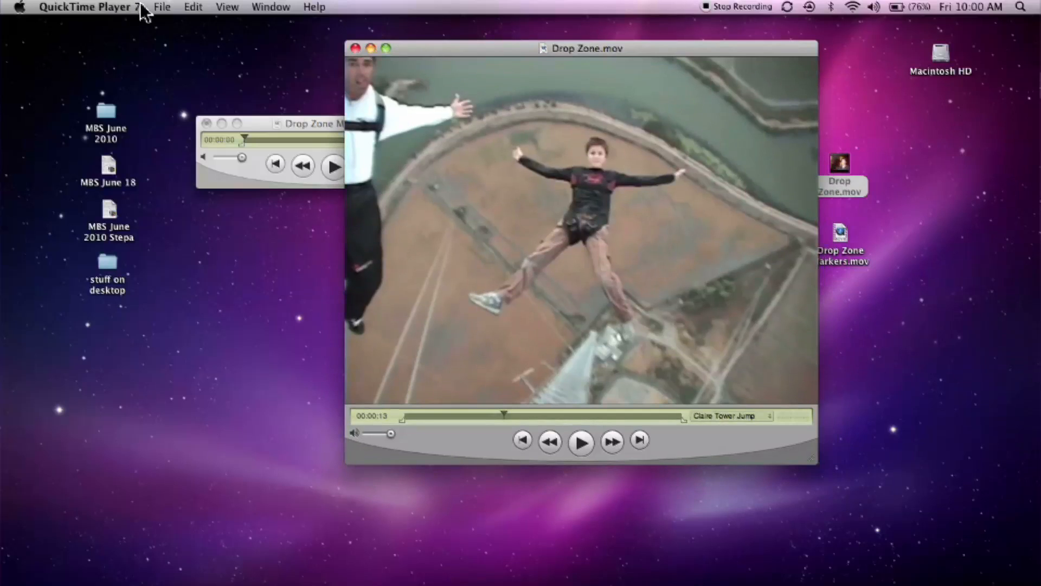
{"action": "left_click", "coordinate": [162, 7]}
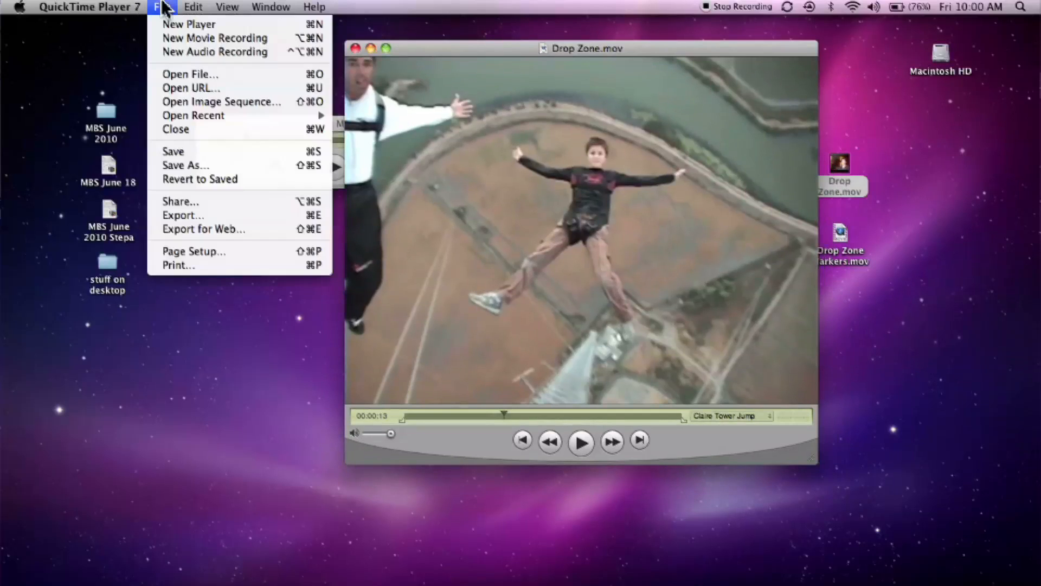
{"action": "left_click", "coordinate": [169, 164]}
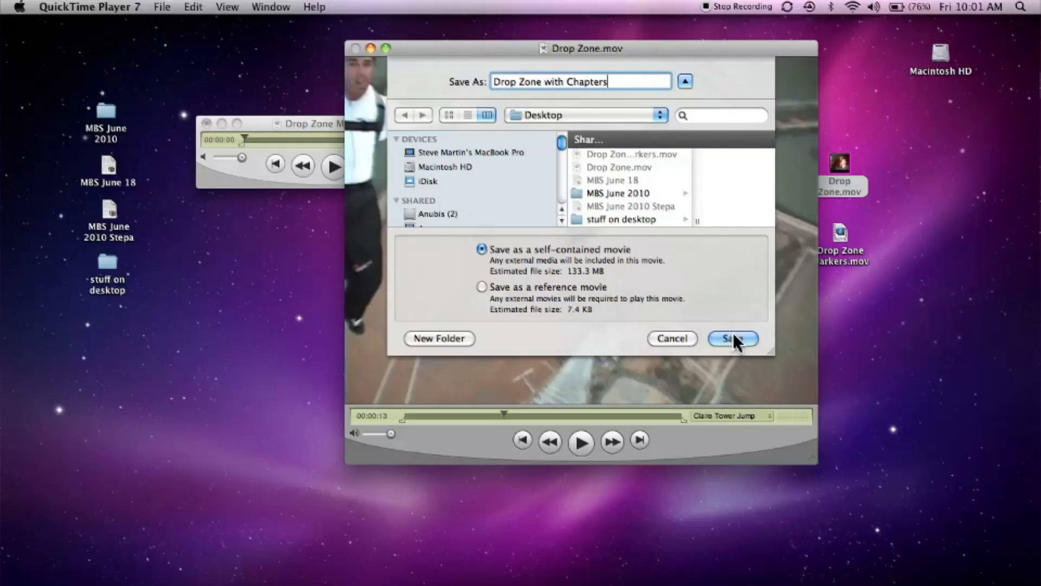
{"action": "left_click", "coordinate": [733, 336]}
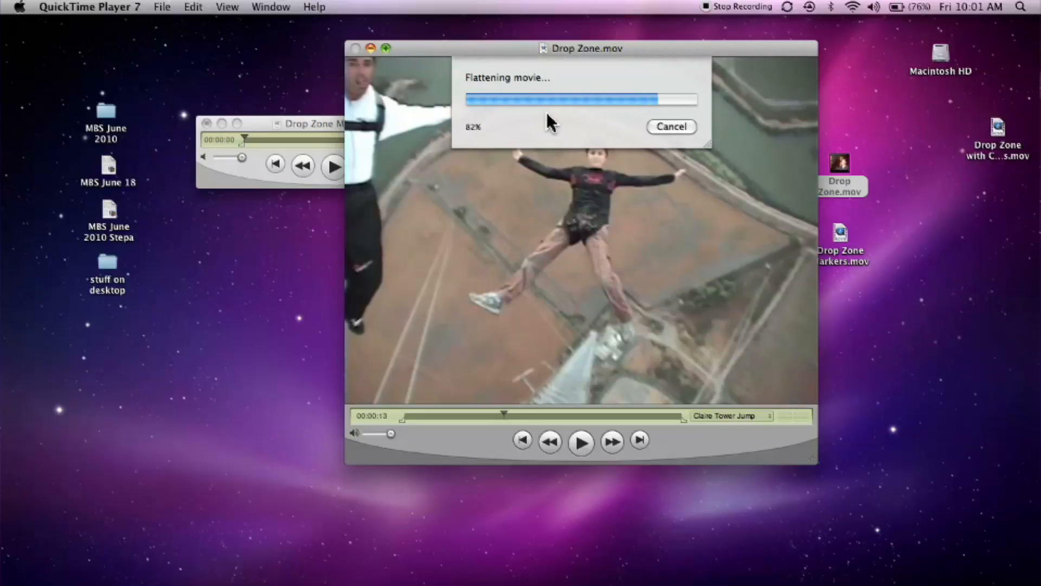
{"action": "left_click", "coordinate": [355, 48]}
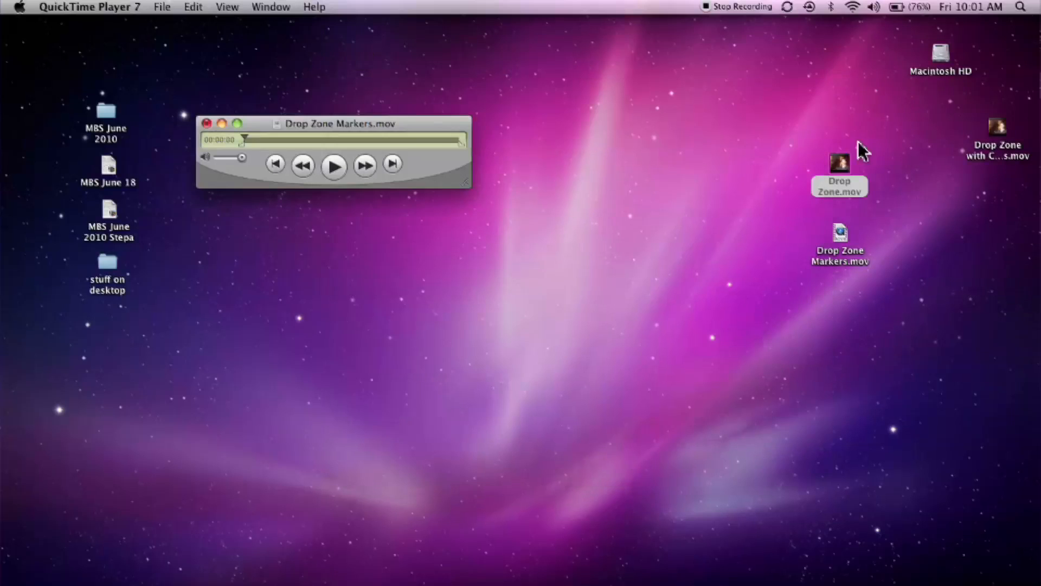
- Open Drop Zone with Chapters.mov in QuickTime Player, show its chapter thumbnails and play the mountain jump chapter
{"action": "left_click_drag", "start_coordinate": [1000, 133], "coordinate": [844, 573]}
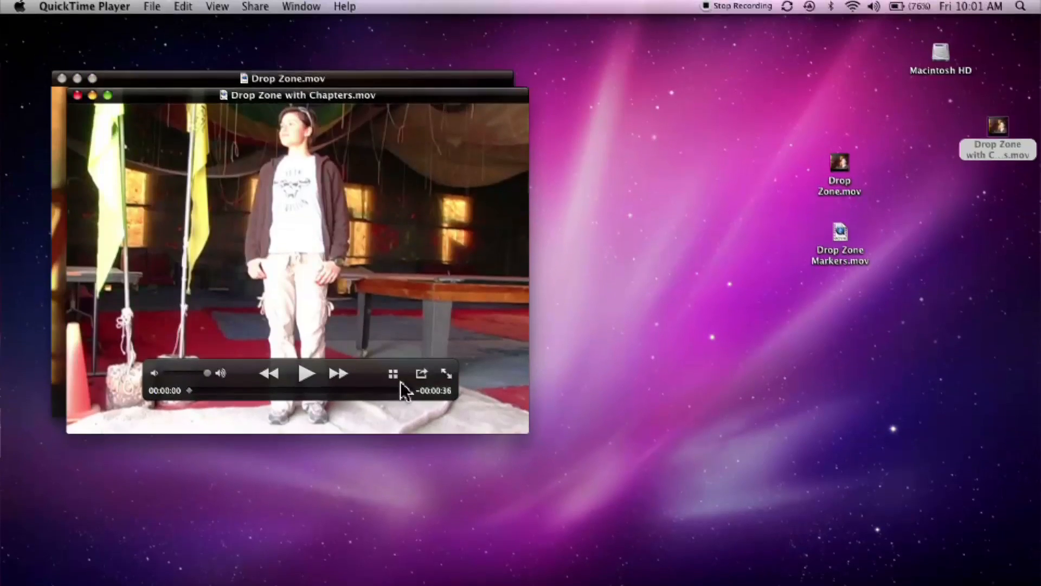
{"action": "left_click", "coordinate": [392, 374]}
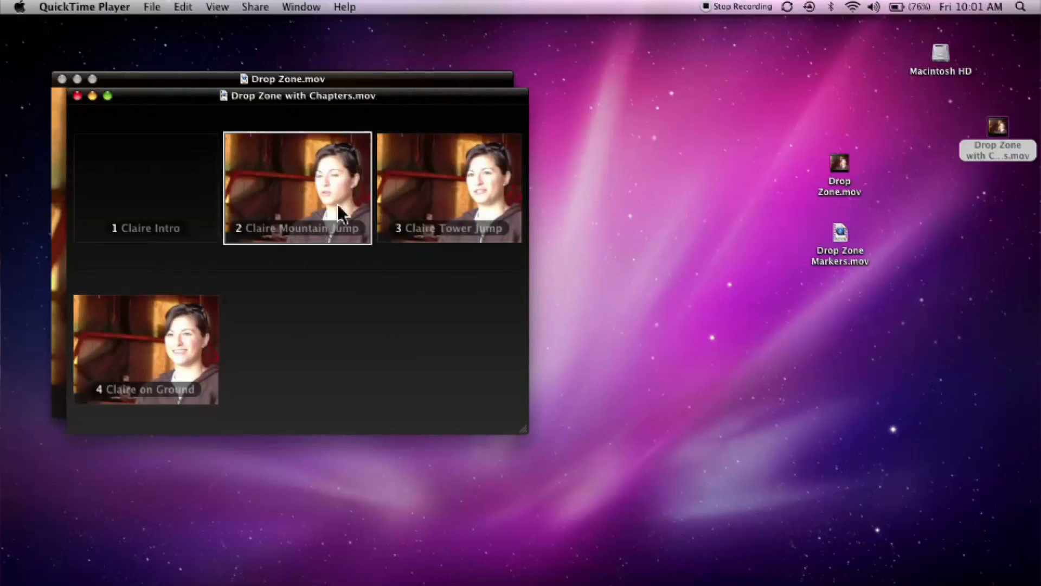
{"action": "left_click", "coordinate": [298, 202]}
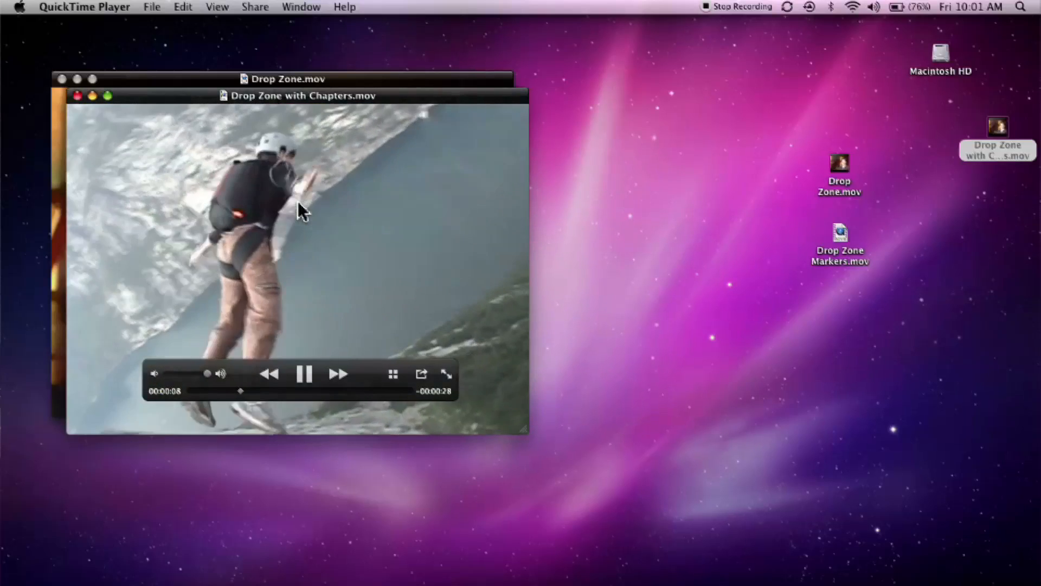